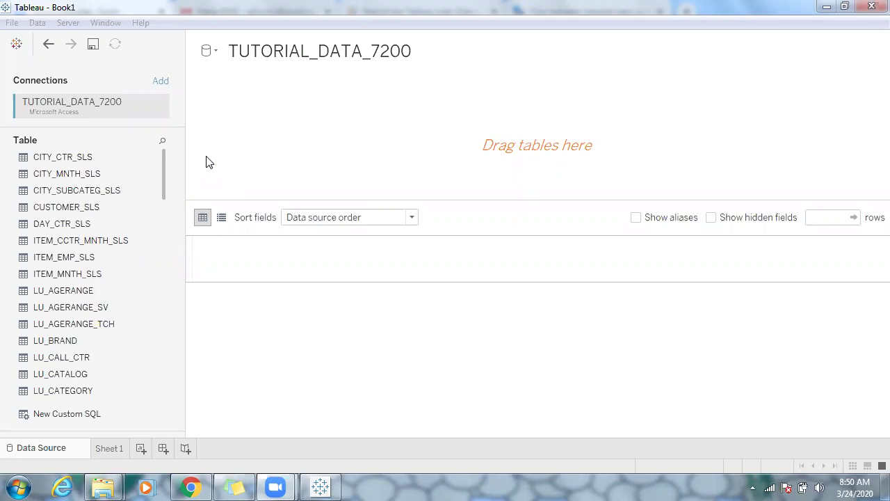
# Open the View Data preview of DAY_CTR_SLS's 10,000 daily sales rows, then close it
pyautogui.moveTo(163, 169)
pyautogui.mouseDown()
pyautogui.moveTo(162, 250)
pyautogui.moveTo(165, 163)
pyautogui.mouseUp()
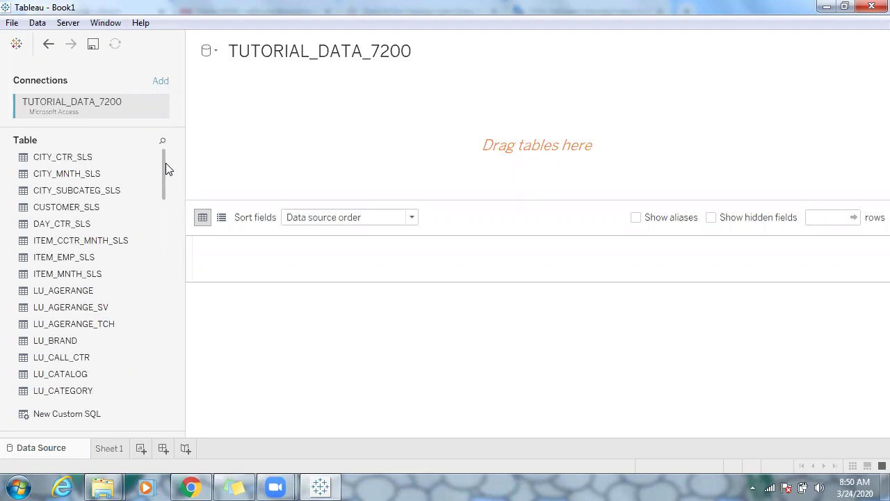
pyautogui.moveTo(162, 170)
pyautogui.mouseDown()
pyautogui.moveTo(165, 232)
pyautogui.moveTo(164, 162)
pyautogui.mouseUp()
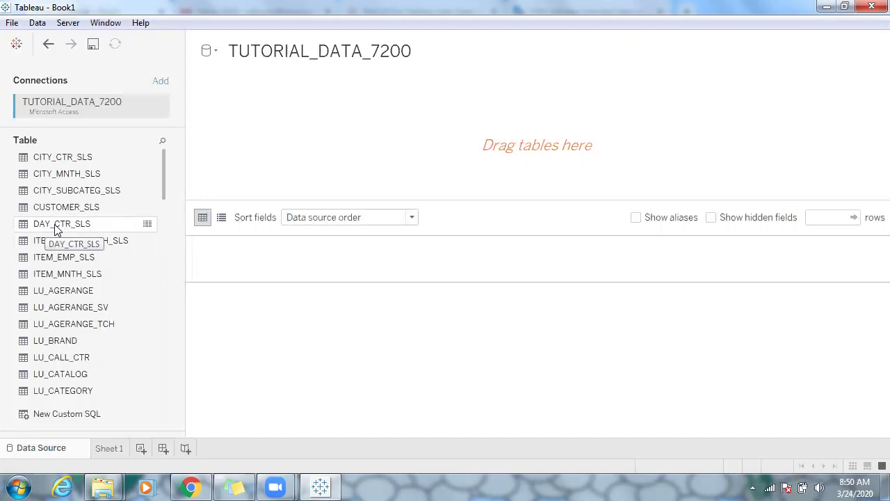
pyautogui.click(148, 224)
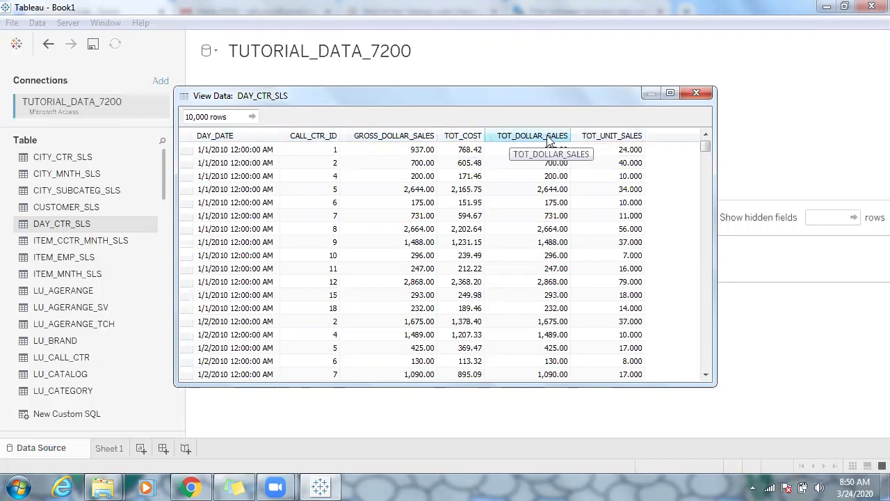
pyautogui.click(697, 96)
# Place DAY_CTR_SLS on the canvas as the starting table
pyautogui.moveTo(108, 223); pyautogui.dragTo(312, 145)
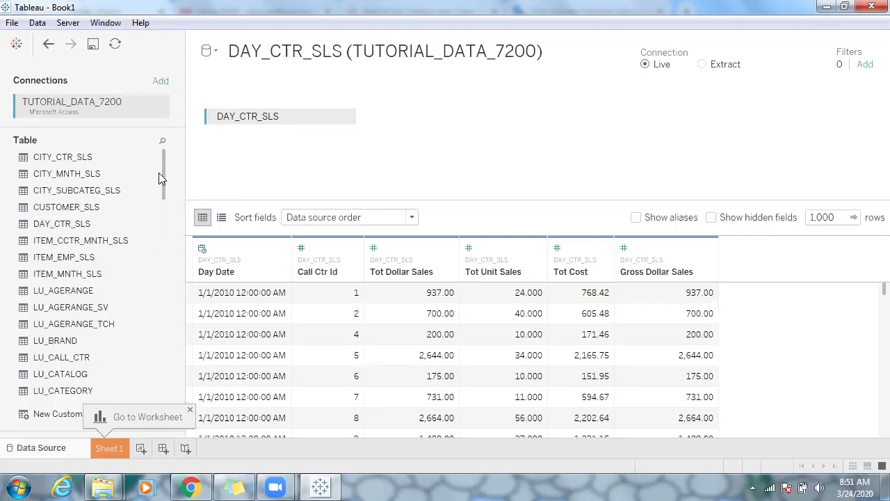
pyautogui.moveTo(164, 178); pyautogui.dragTo(162, 227)
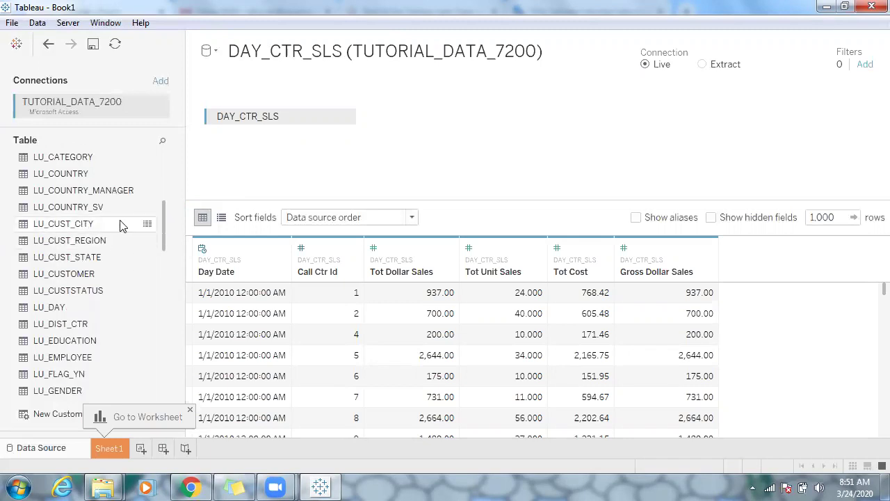
pyautogui.moveTo(162, 223); pyautogui.dragTo(162, 232)
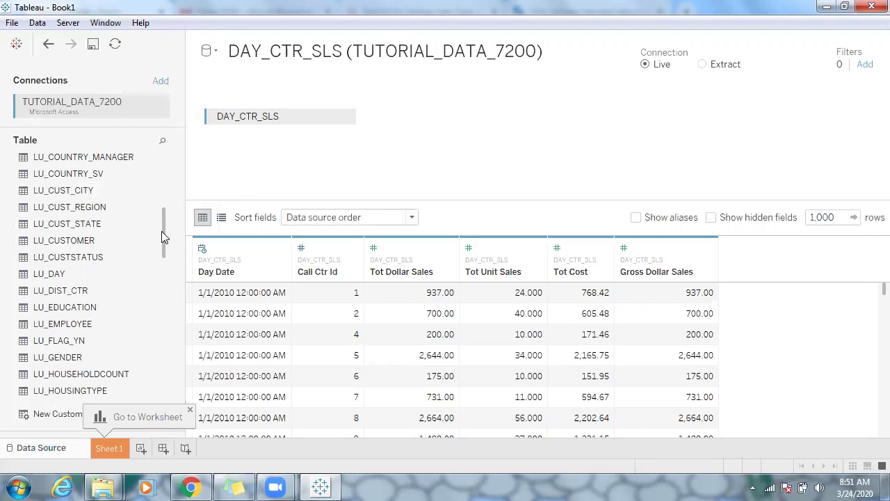
# Join LU_DAY to DAY_CTR_SLS and verify the inner join on Day Date = Day Date (Lu Day)
pyautogui.moveTo(54, 276); pyautogui.dragTo(350, 164)
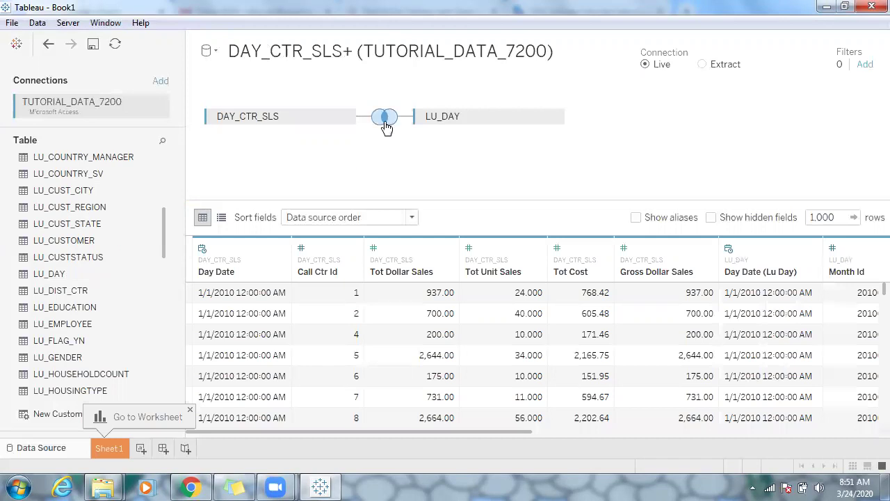
pyautogui.click(386, 118)
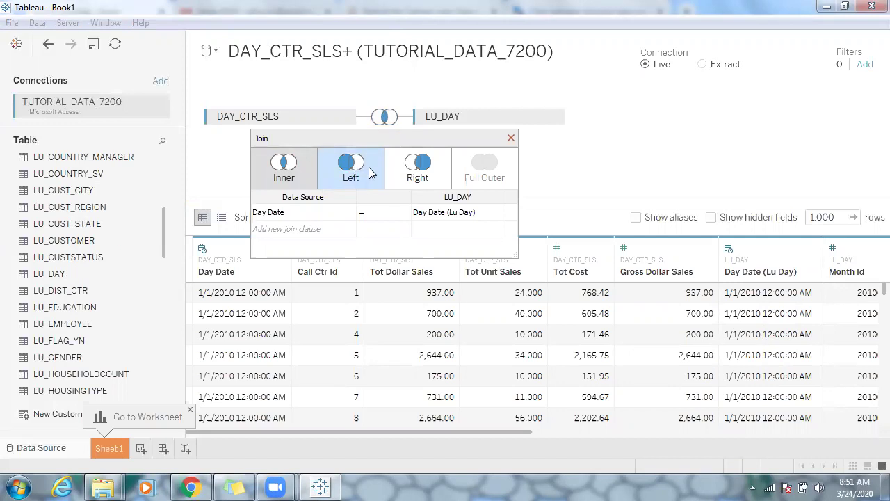
pyautogui.click(511, 139)
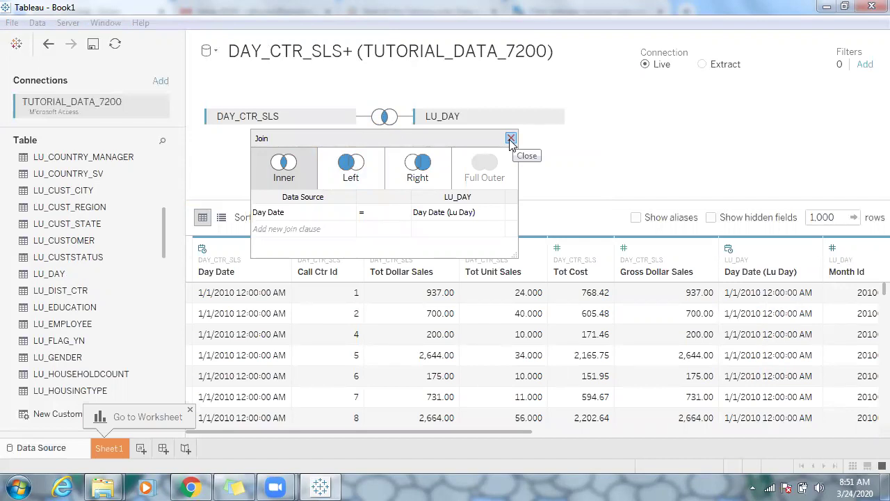
pyautogui.click(381, 118)
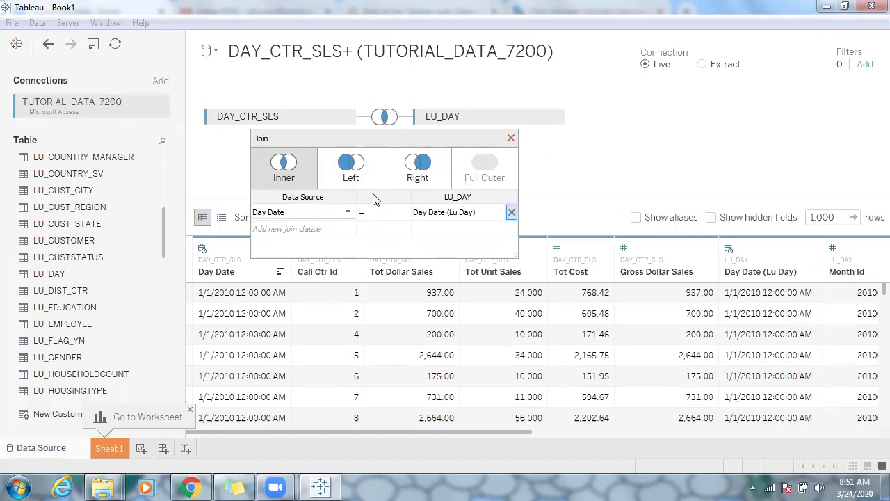
pyautogui.click(511, 138)
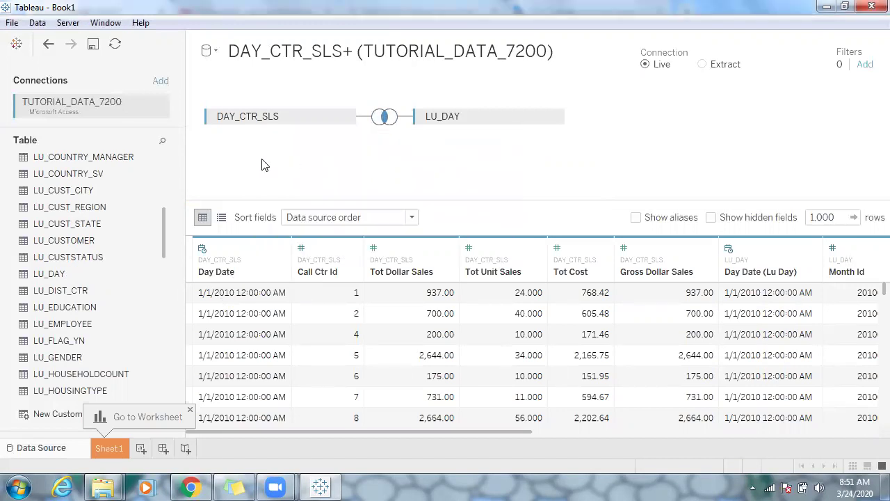
# Join LU_MONTH to LU_DAY on Month Id, then add LU_QUARTER to the canvas
pyautogui.moveTo(163, 234); pyautogui.dragTo(163, 264)
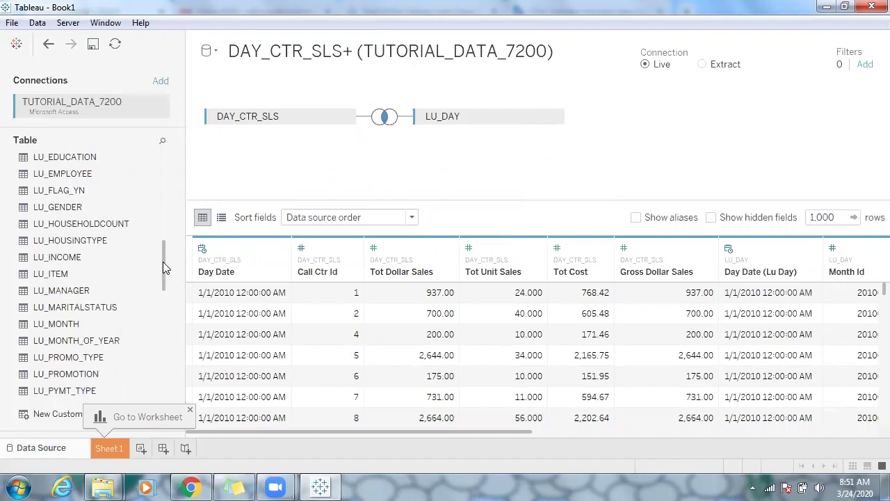
pyautogui.moveTo(59, 323); pyautogui.dragTo(426, 163)
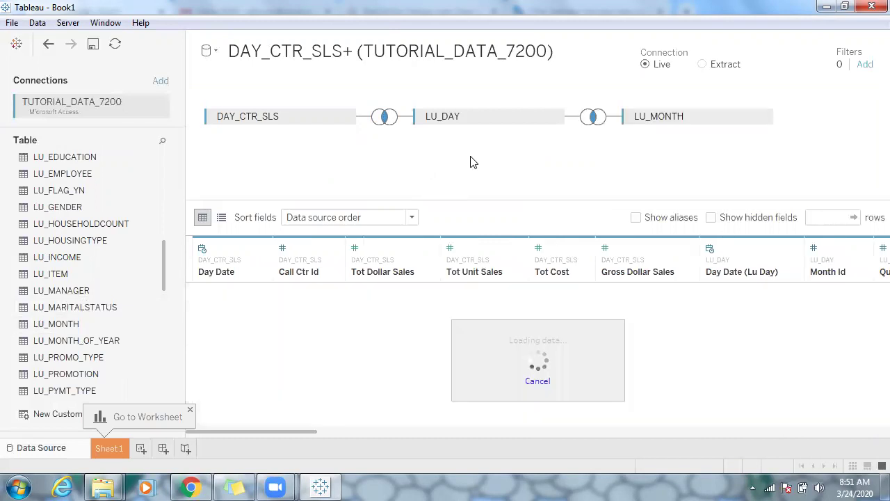
pyautogui.click(593, 117)
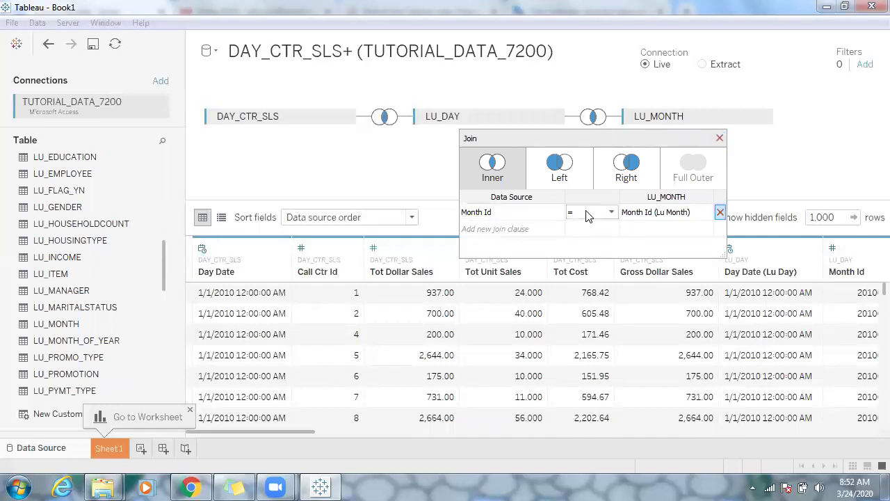
pyautogui.click(720, 137)
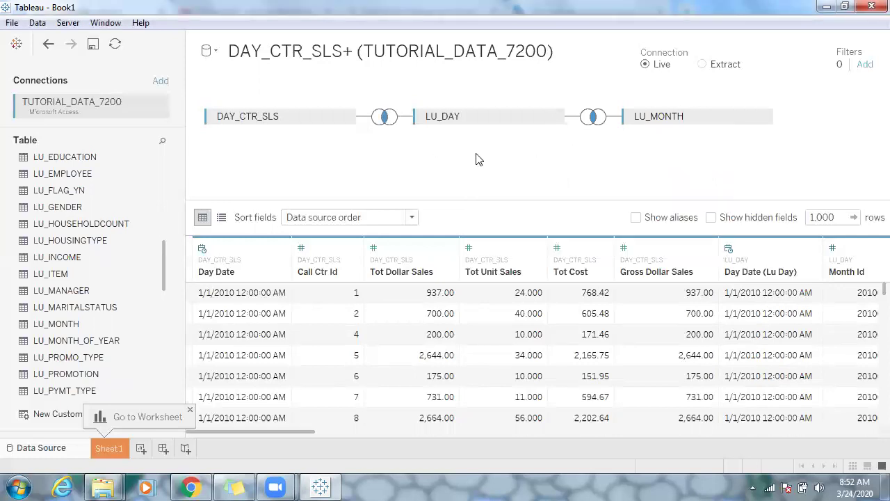
pyautogui.moveTo(162, 278); pyautogui.dragTo(162, 301)
pyautogui.moveTo(99, 315); pyautogui.dragTo(389, 189)
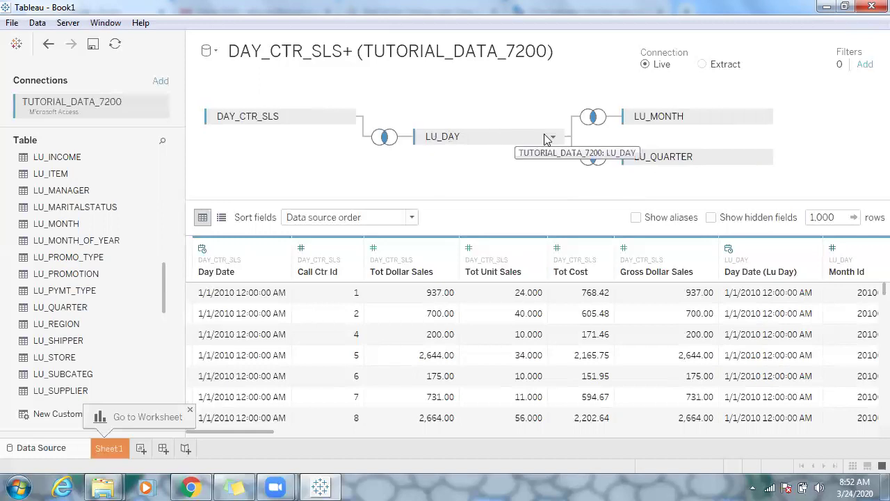
# Change the LU_QUARTER join key to Quarter Id (Lu Month) = Quarter Id (Lu Quarter) and confirm it
pyautogui.click(592, 157)
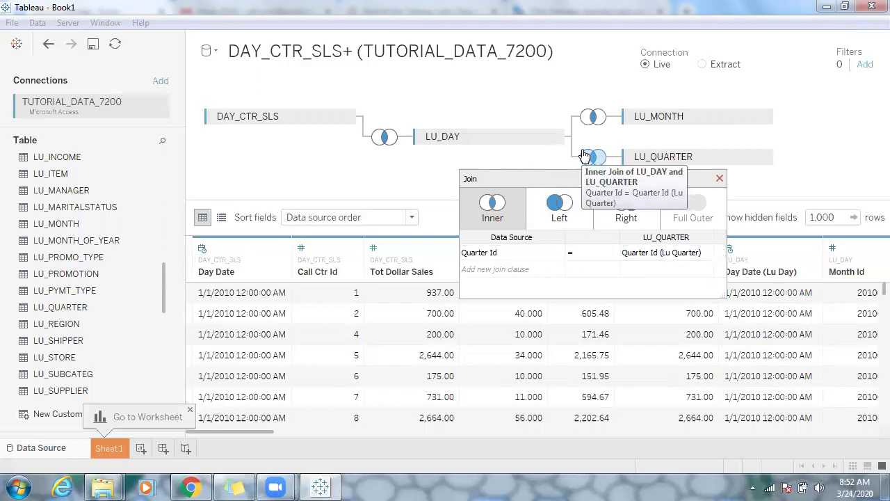
pyautogui.click(538, 256)
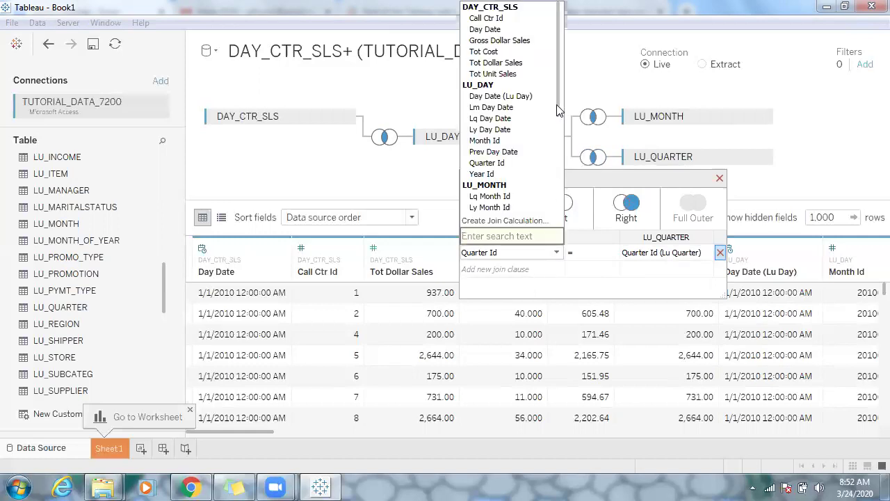
pyautogui.moveTo(559, 119); pyautogui.dragTo(562, 207)
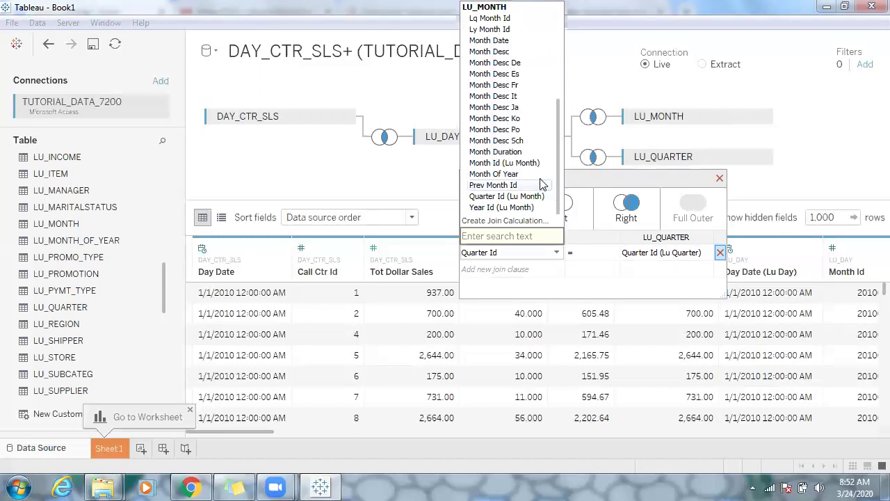
pyautogui.click(506, 198)
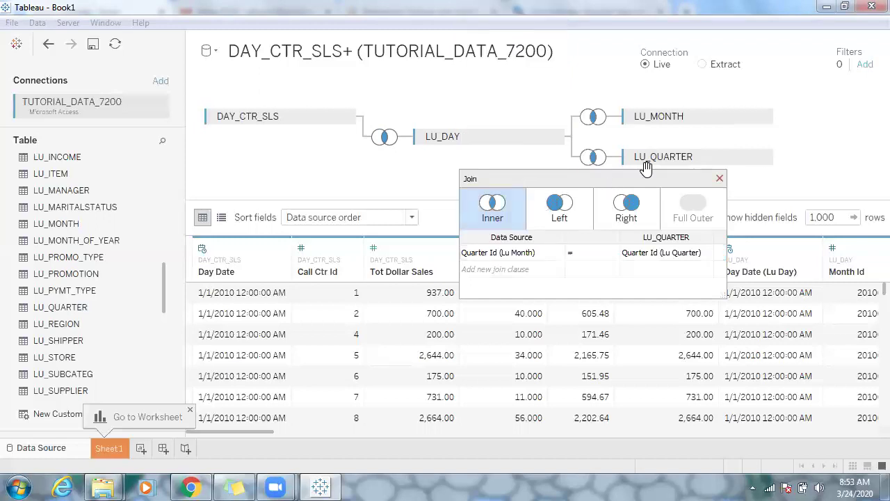
pyautogui.click(720, 178)
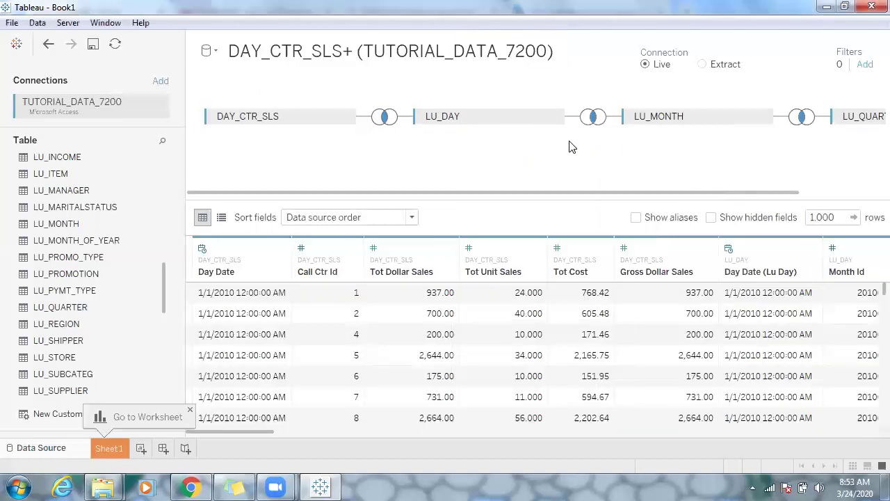
pyautogui.moveTo(439, 195); pyautogui.dragTo(529, 199)
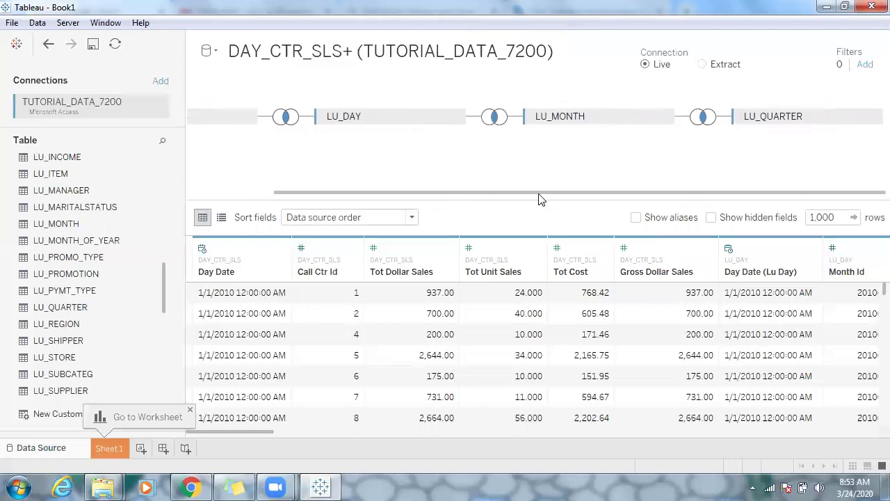
pyautogui.click(704, 118)
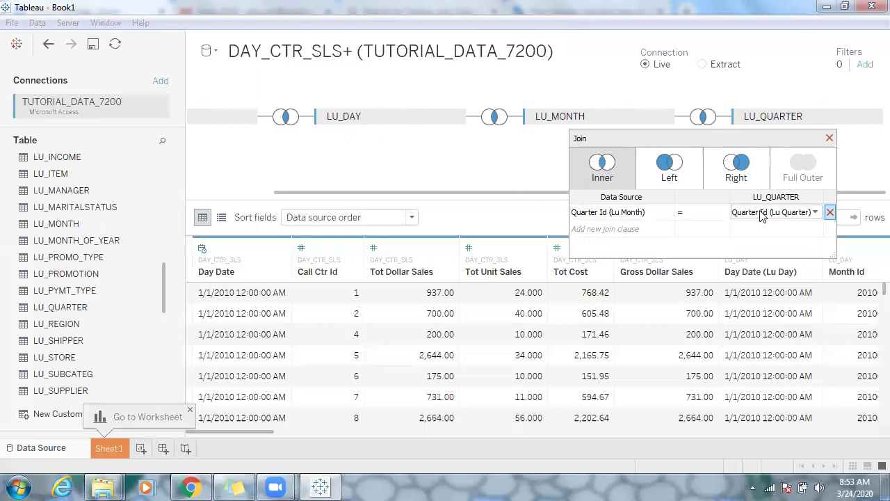
pyautogui.click(829, 138)
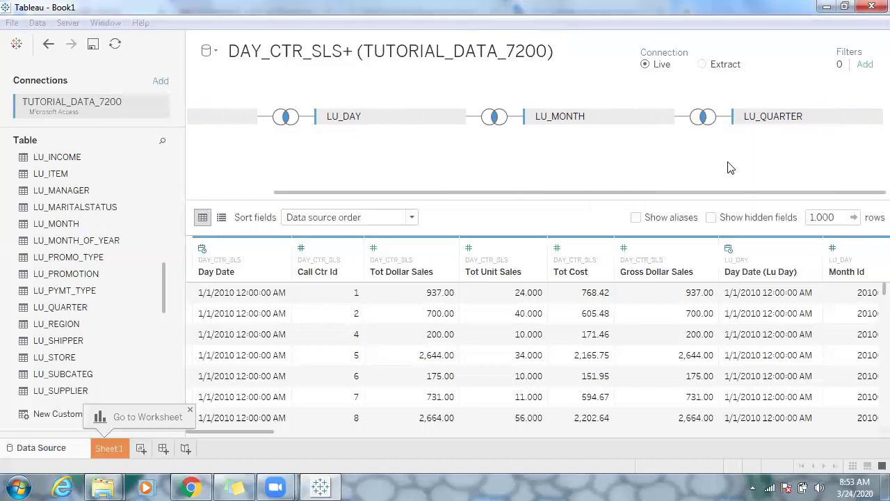
# Add LU_YEAR with an inner join on Year Id (Lu Quarter) = Year Id (Lu Year)
pyautogui.moveTo(163, 281); pyautogui.dragTo(163, 317)
pyautogui.moveTo(73, 263); pyautogui.dragTo(310, 171)
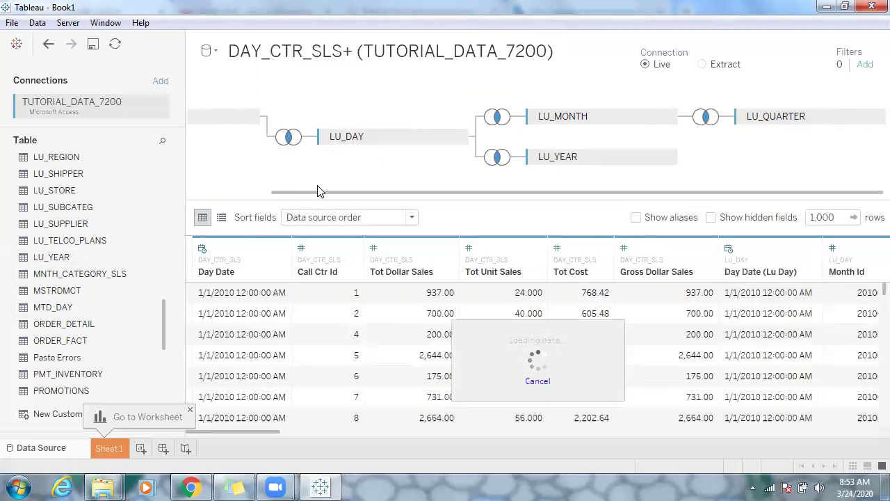
pyautogui.click(498, 161)
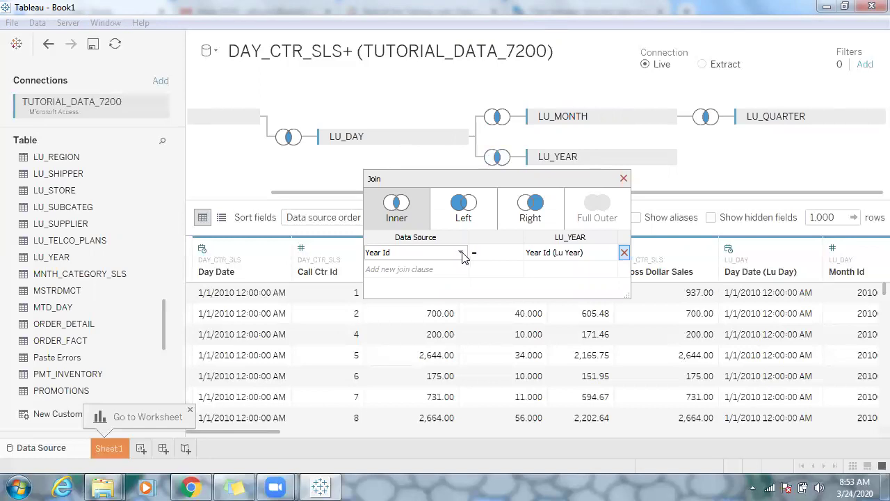
pyautogui.click(463, 256)
pyautogui.scroll(-5, 463, 202)
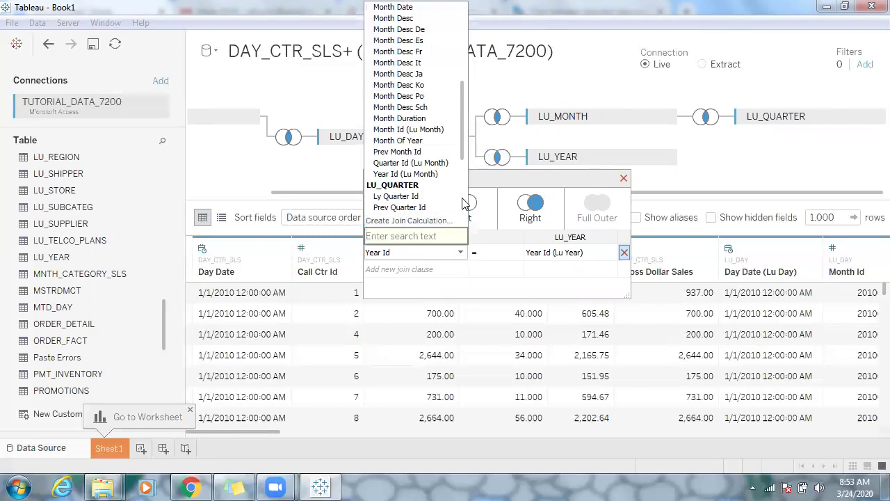
pyautogui.scroll(-4, 465, 202)
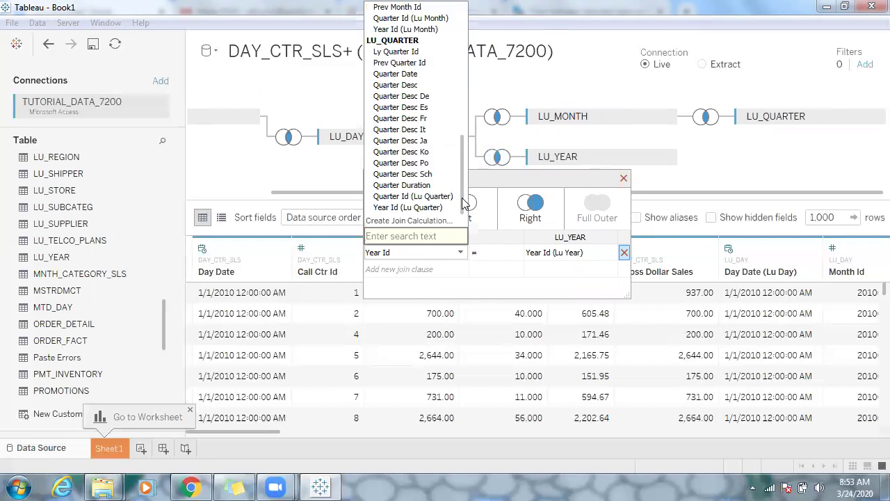
pyautogui.click(415, 211)
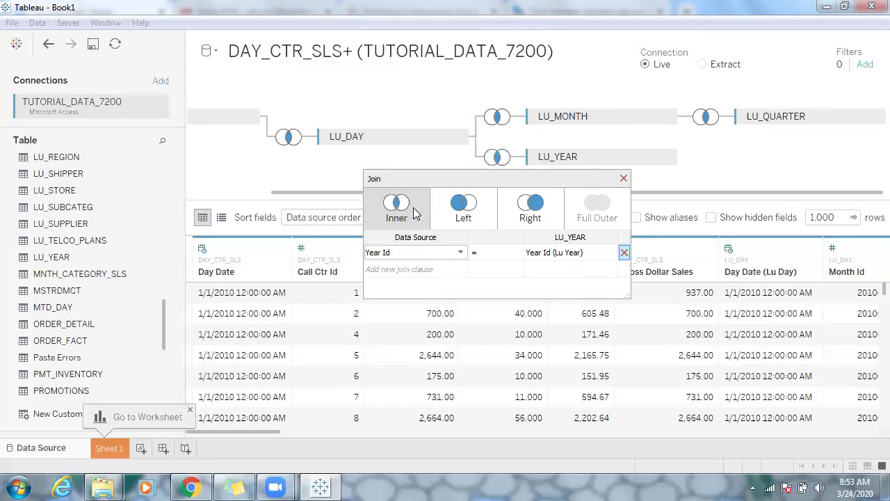
pyautogui.click(623, 178)
pyautogui.moveTo(658, 193)
pyautogui.mouseDown()
pyautogui.moveTo(843, 196)
pyautogui.moveTo(670, 199)
pyautogui.mouseUp()
pyautogui.moveTo(561, 210); pyautogui.dragTo(522, 192)
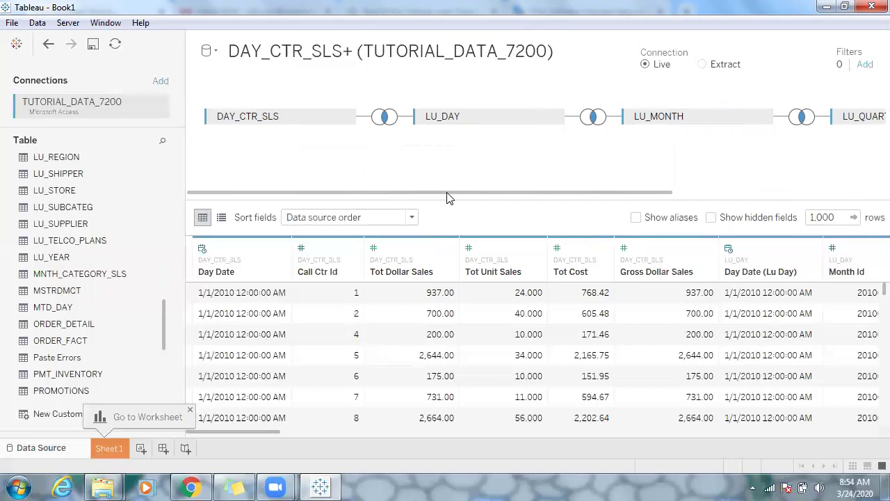
# Review the five-table inner-join chain in the diagram and bring up the Data menu
pyautogui.moveTo(440, 195); pyautogui.dragTo(421, 199)
pyautogui.moveTo(562, 197); pyautogui.dragTo(544, 199)
pyautogui.click(38, 24)
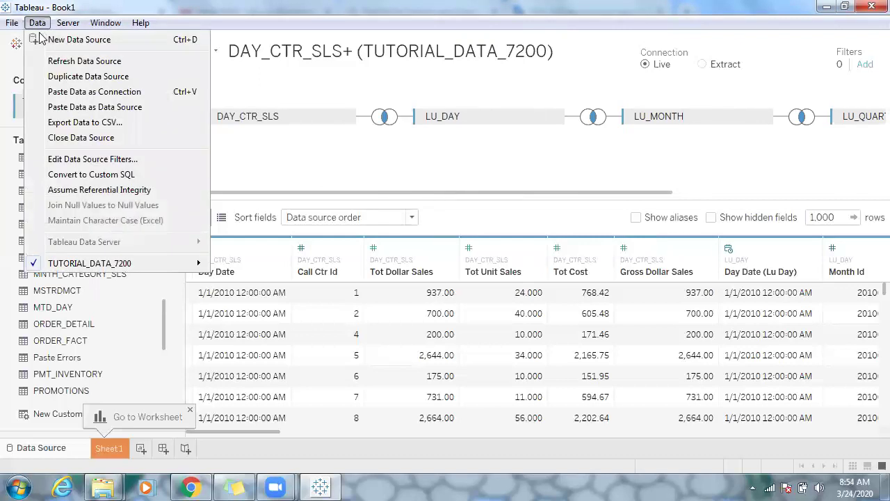
# Convert the joins to custom SQL and enlarge the dialog to view the four INNER JOIN clauses
pyautogui.click(69, 176)
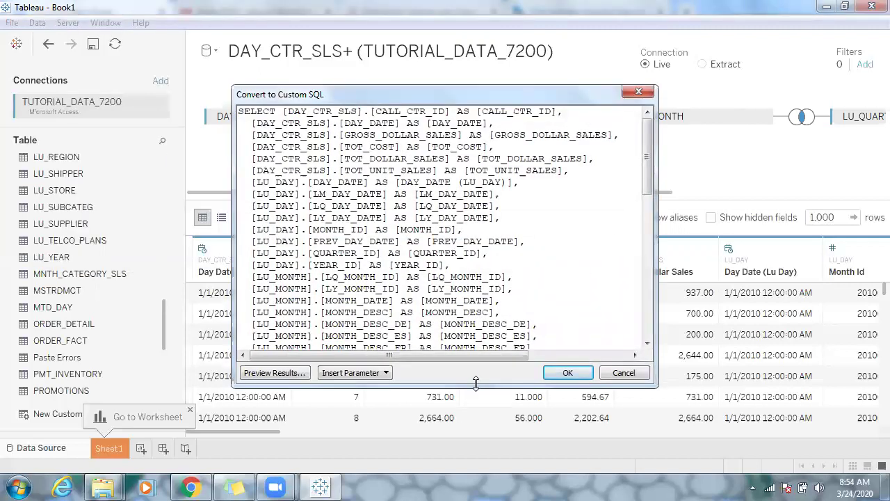
pyautogui.moveTo(475, 383); pyautogui.dragTo(476, 470)
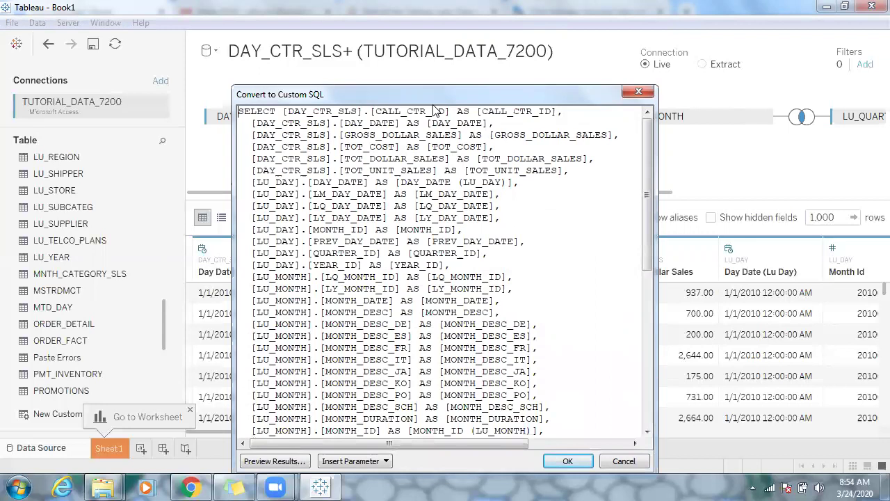
pyautogui.moveTo(424, 91); pyautogui.dragTo(384, 31)
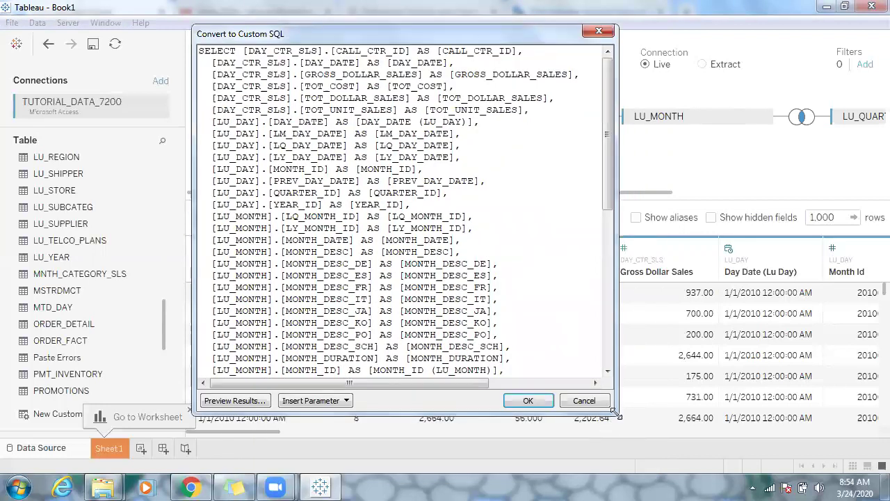
pyautogui.moveTo(617, 414); pyautogui.dragTo(699, 472)
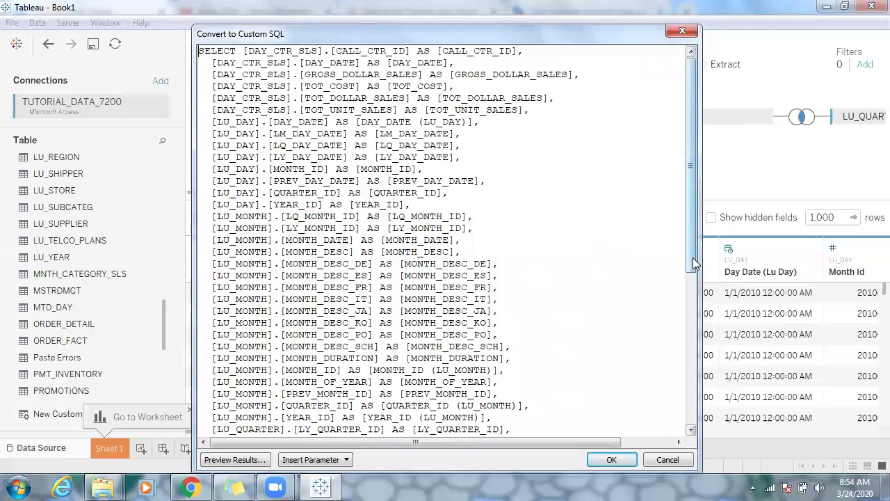
pyautogui.scroll(-8, 694, 262)
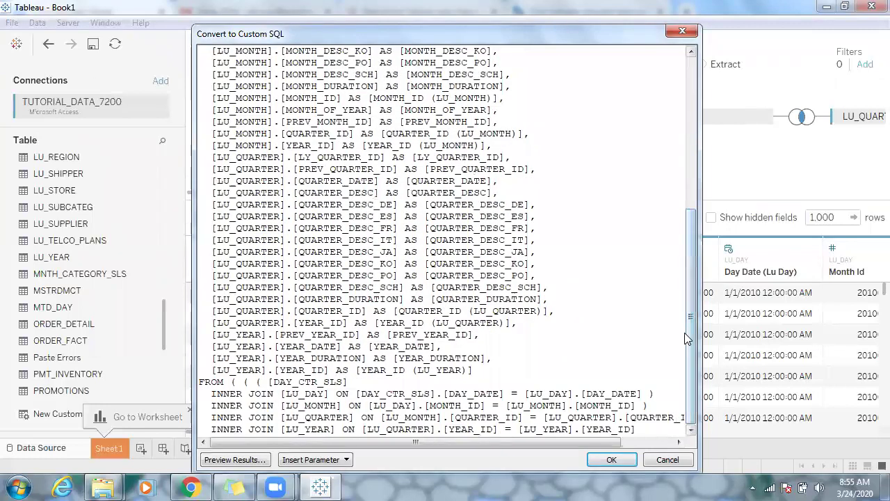
pyautogui.moveTo(698, 326); pyautogui.dragTo(797, 332)
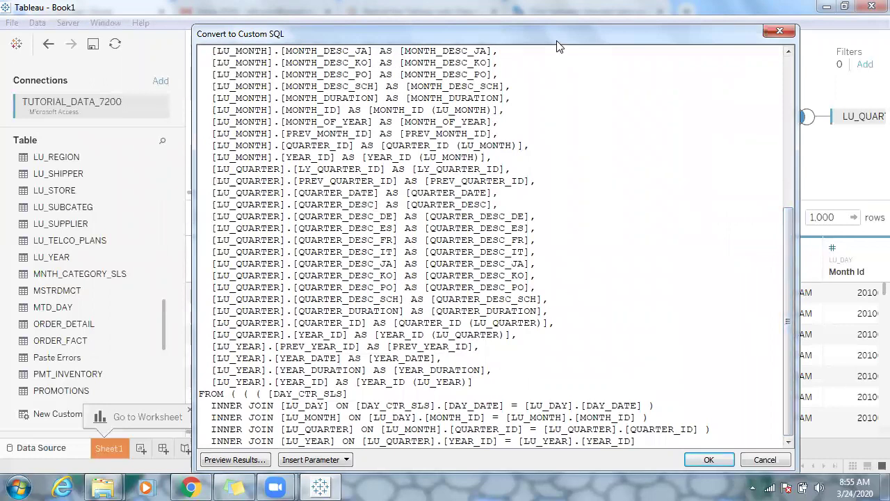
pyautogui.moveTo(554, 35); pyautogui.dragTo(554, 31)
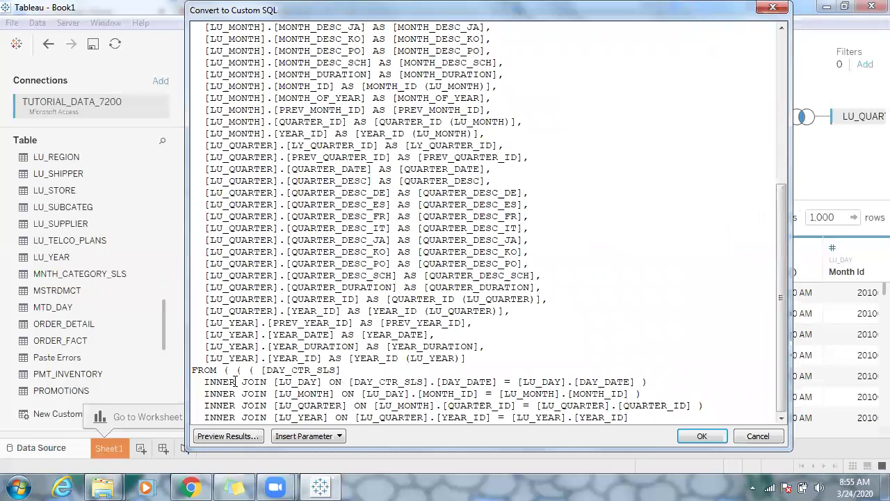
pyautogui.moveTo(200, 383); pyautogui.dragTo(650, 418)
pyautogui.click(649, 418)
# Delete the QUARTER_DESC_DE through QUARTER_DESC_PO lines from the query
pyautogui.moveTo(784, 299); pyautogui.dragTo(781, 145)
pyautogui.scroll(-1, 780, 263)
pyautogui.scroll(-7, 780, 263)
pyautogui.moveTo(529, 265); pyautogui.dragTo(203, 195)
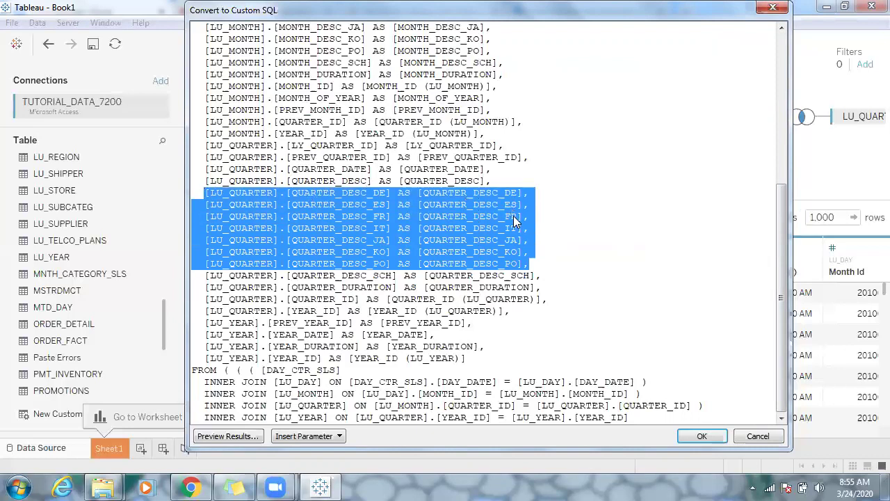
pyautogui.press('Delete')
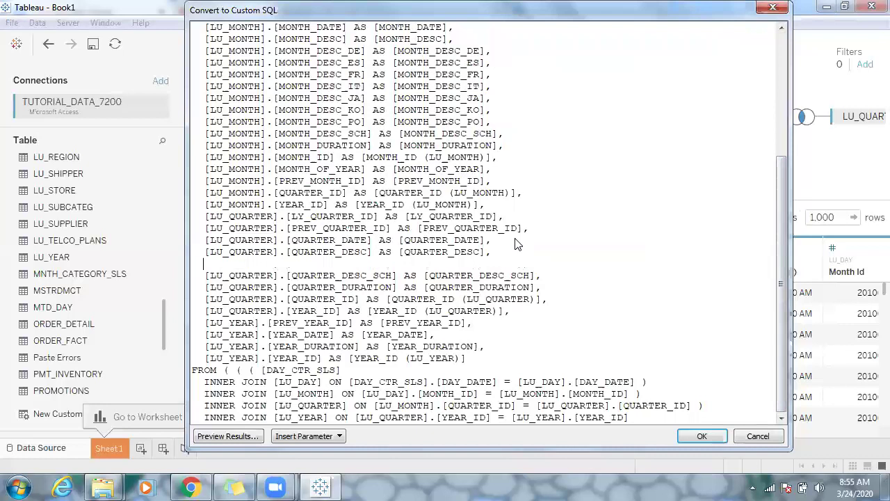
# Delete the MONTH_DESC_DE through MONTH_DESC_PO lines and review the remaining query
pyautogui.moveTo(780, 264); pyautogui.dragTo(779, 207)
pyautogui.moveTo(494, 204); pyautogui.dragTo(196, 137)
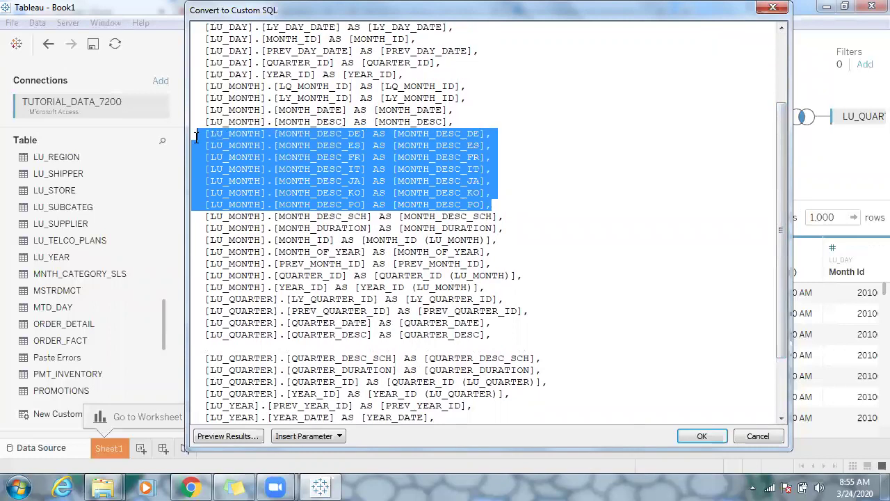
pyautogui.press('Delete')
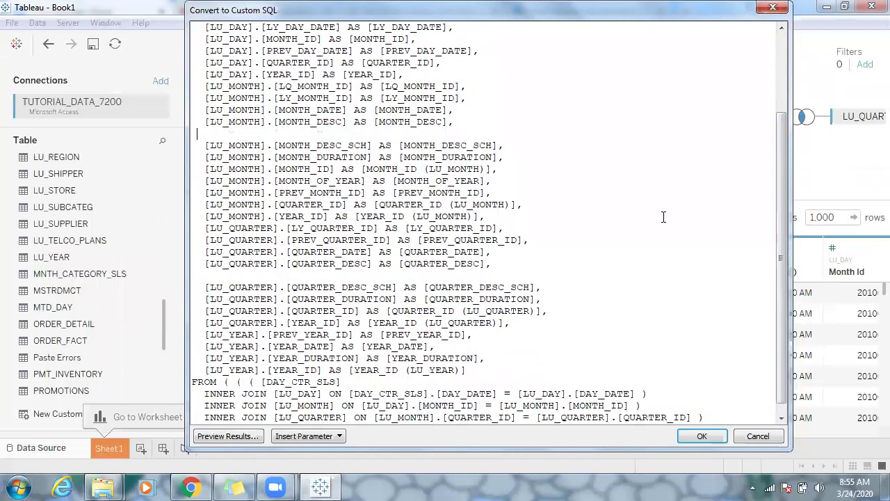
pyautogui.moveTo(780, 285); pyautogui.dragTo(780, 206)
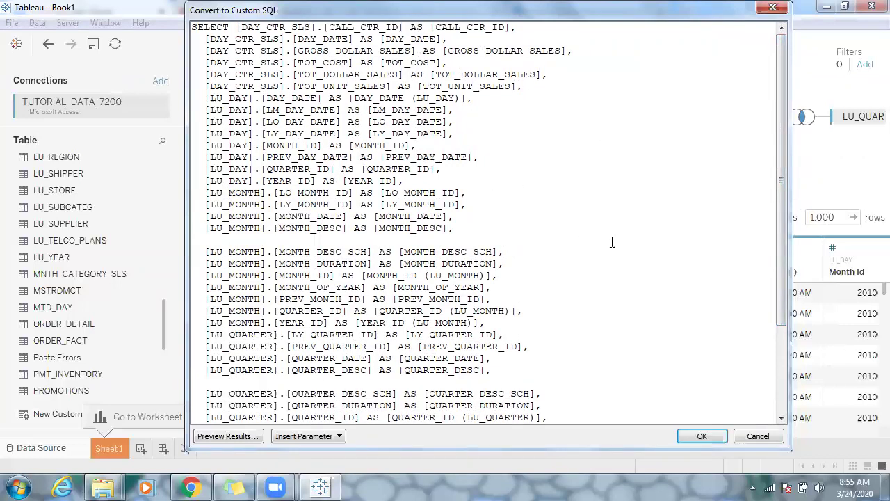
pyautogui.moveTo(782, 205); pyautogui.dragTo(783, 292)
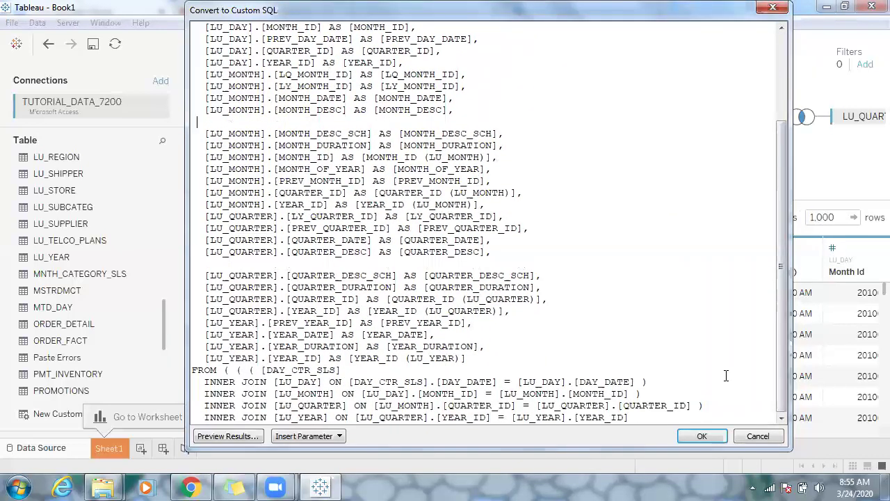
# Apply the trimmed query so the data source reloads as one Custom SQL Query
pyautogui.click(702, 436)
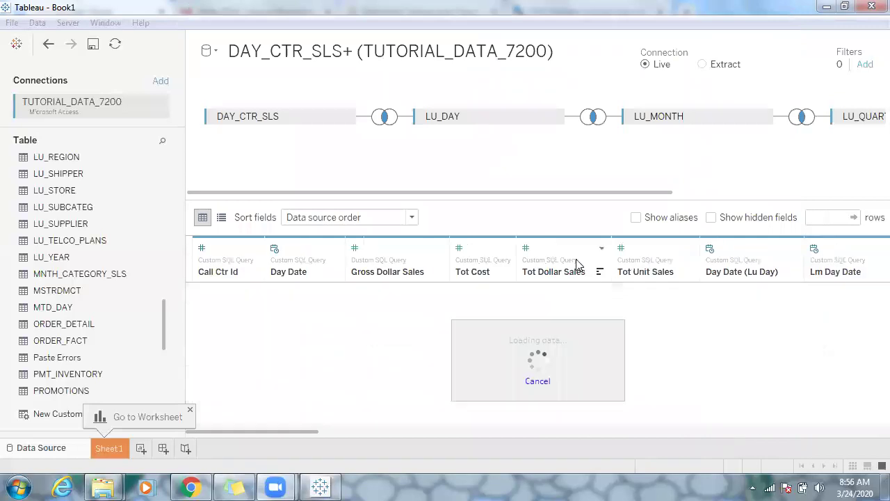